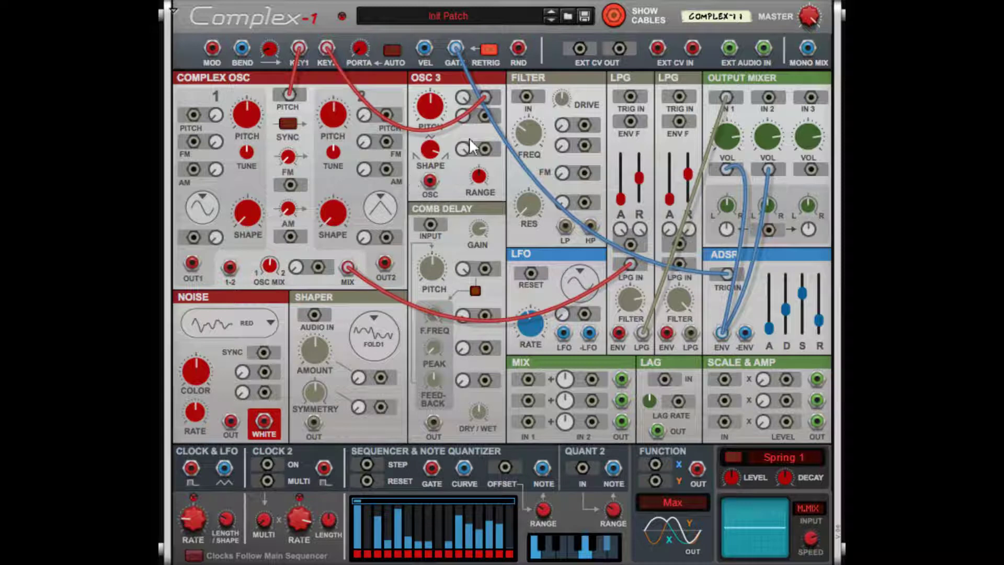
Step: Remove the Key 2 cable from OSC 3 pitch and re-seat the oscillator mix in the first LPG's input
{"action": "left_click_drag", "start_coordinate": [475, 99], "coordinate": [513, 125]}
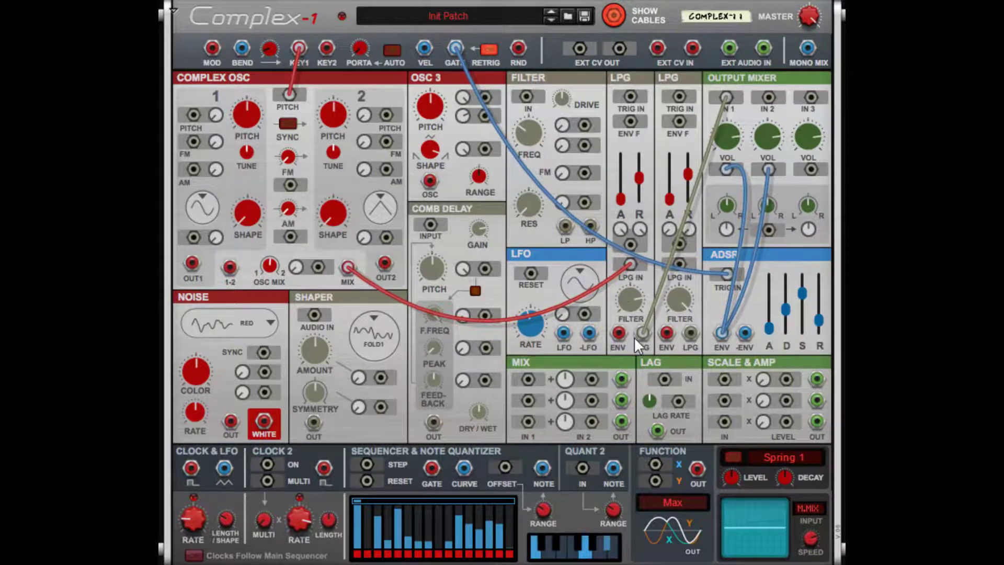
{"action": "left_click_drag", "start_coordinate": [630, 265], "coordinate": [639, 282]}
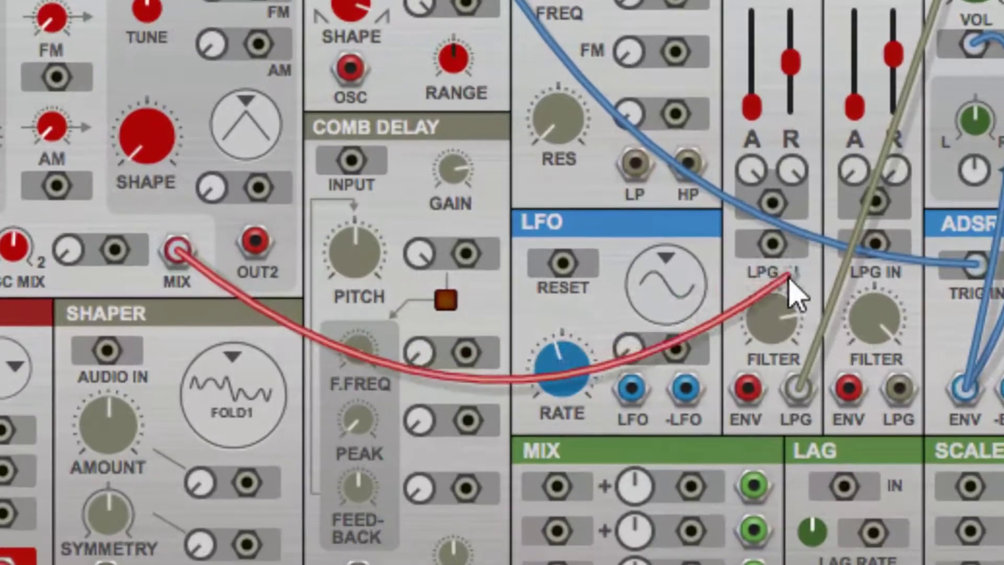
{"action": "left_click_drag", "start_coordinate": [788, 280], "coordinate": [773, 245]}
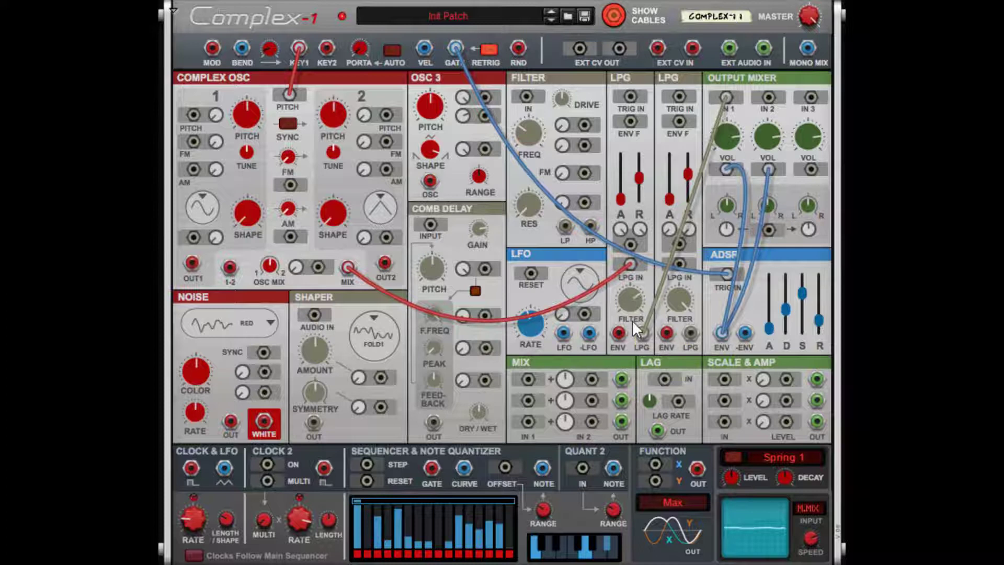
Step: Raise the first LPG's filter amount, trigger it from the keyboard gate, and adjust its attack
{"action": "left_click_drag", "start_coordinate": [629, 306], "coordinate": [649, 246]}
{"action": "left_click_drag", "start_coordinate": [636, 300], "coordinate": [645, 328]}
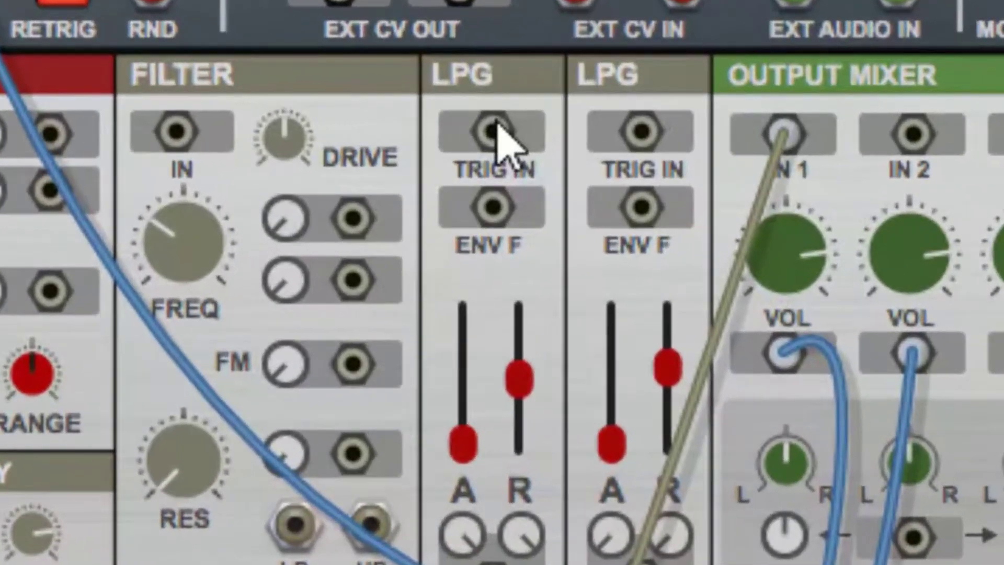
{"action": "left_click_drag", "start_coordinate": [496, 125], "coordinate": [454, 50]}
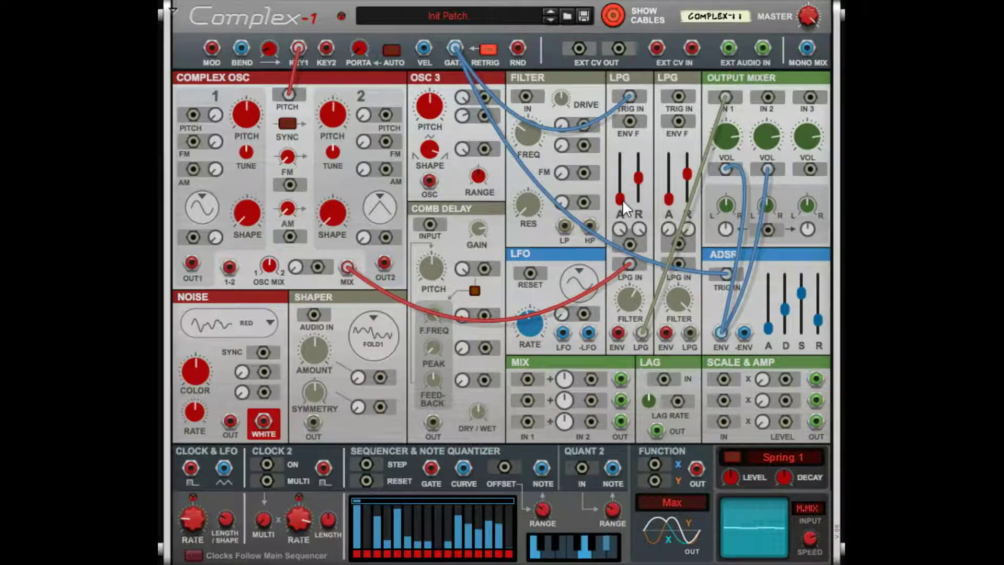
{"action": "mouse_move", "coordinate": [622, 199]}
{"action": "left_mouse_down"}
{"action": "mouse_move", "coordinate": [619, 169]}
{"action": "mouse_move", "coordinate": [622, 209]}
{"action": "left_mouse_up"}
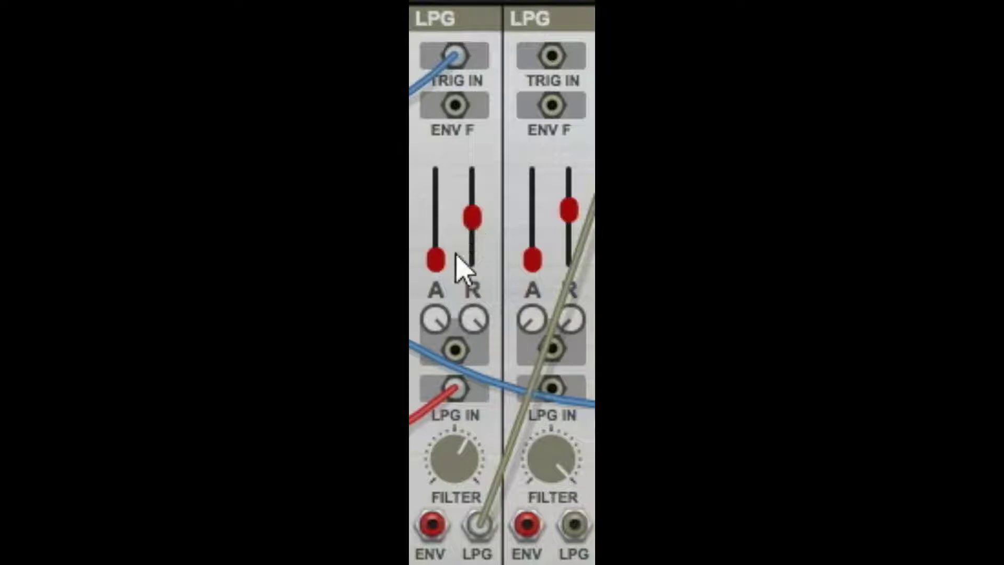
{"action": "left_click_drag", "start_coordinate": [439, 259], "coordinate": [445, 160]}
{"action": "left_click_drag", "start_coordinate": [476, 230], "coordinate": [513, 117]}
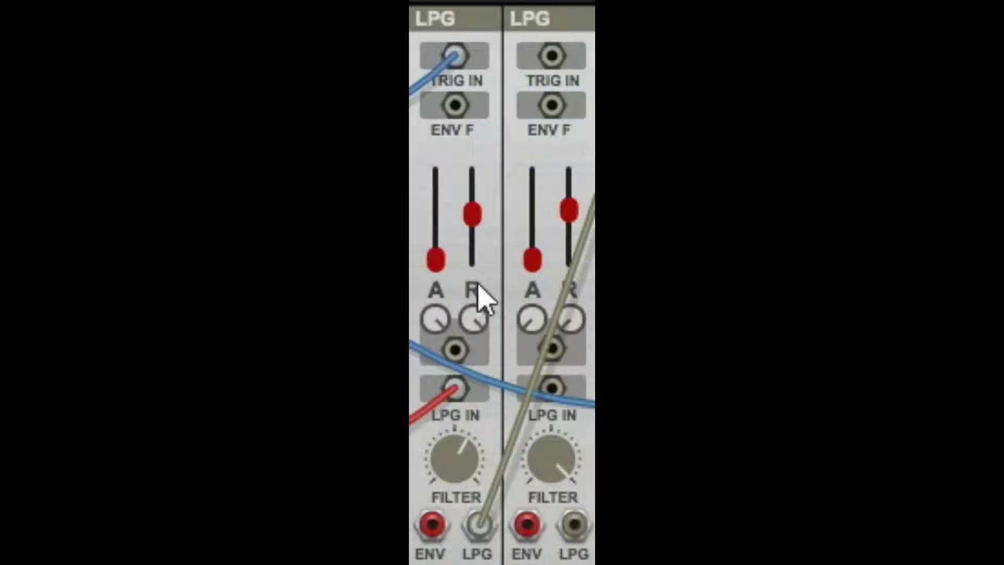
Step: Lower the first LPG's release and swap its gate trigger for the clock
{"action": "left_click_drag", "start_coordinate": [472, 213], "coordinate": [472, 233]}
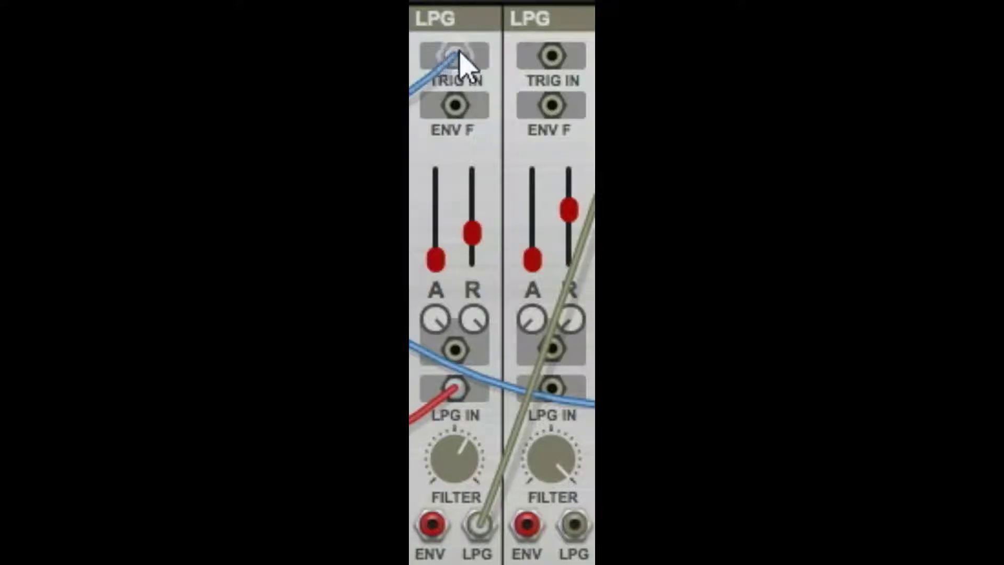
{"action": "left_click_drag", "start_coordinate": [448, 65], "coordinate": [410, 73]}
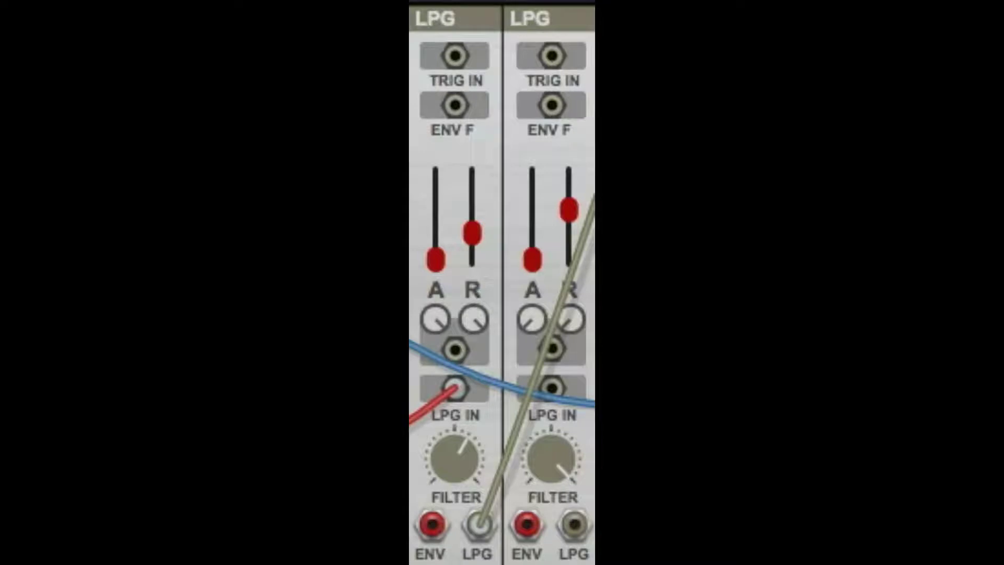
{"action": "left_click_drag", "start_coordinate": [410, 105], "coordinate": [454, 56]}
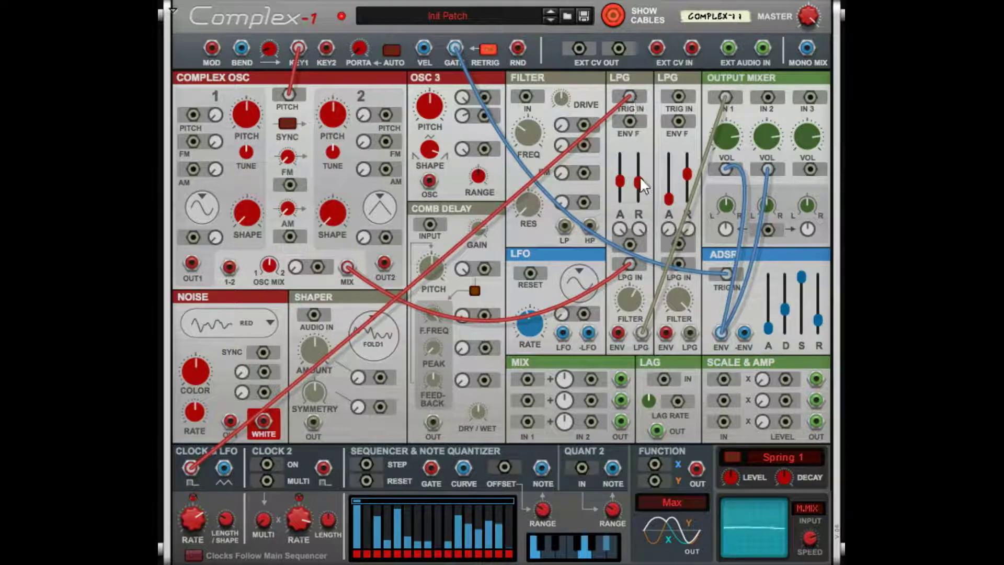
Step: Lower the release to 20.8% and clear the clock and OSC 2 cables from the LPG trigger input
{"action": "left_click_drag", "start_coordinate": [639, 176], "coordinate": [642, 102]}
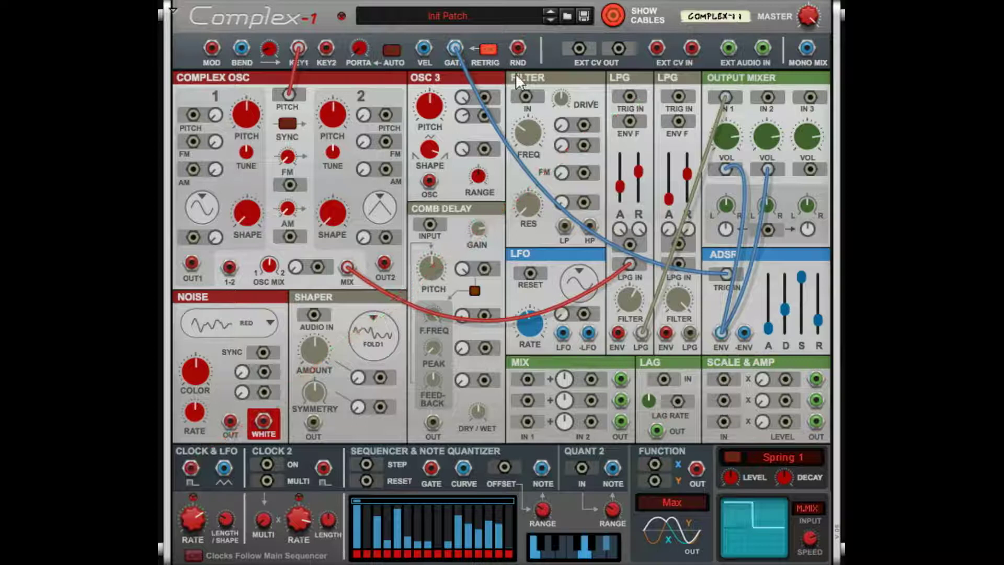
{"action": "left_click_drag", "start_coordinate": [627, 94], "coordinate": [385, 263]}
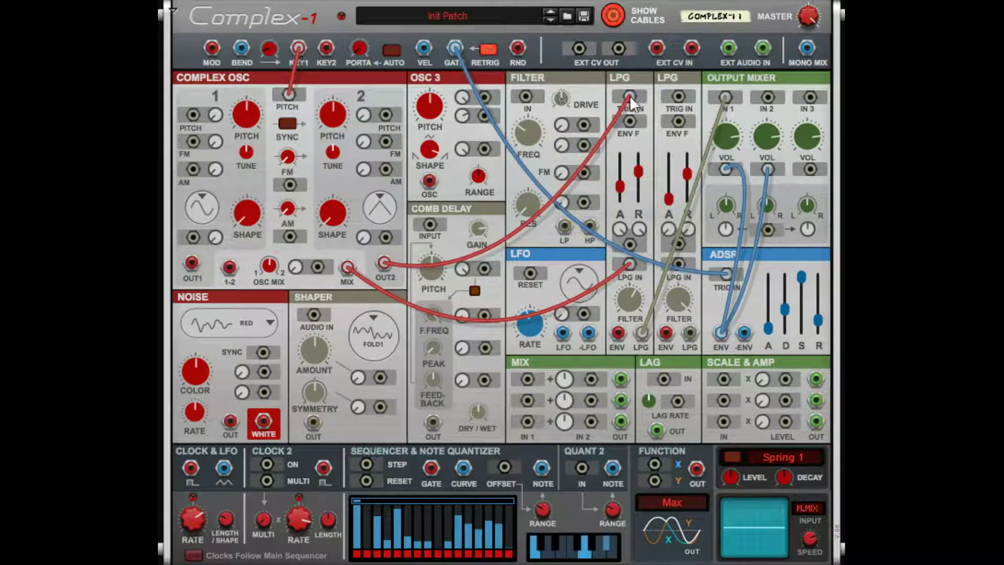
{"action": "left_click_drag", "start_coordinate": [629, 95], "coordinate": [639, 137]}
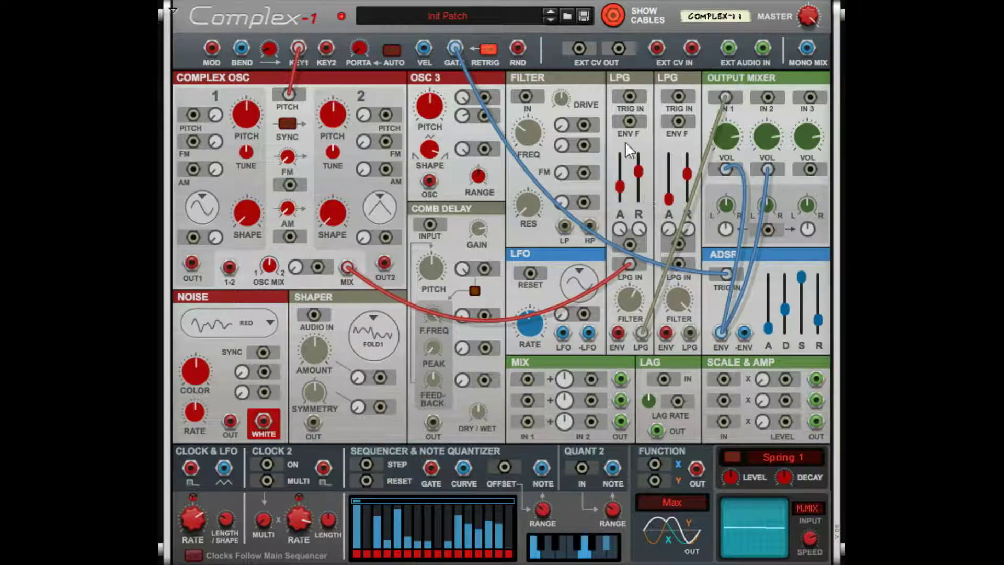
Step: Reconnect the gate to the first LPG's trigger input and lower its release to about 38%
{"action": "left_click_drag", "start_coordinate": [628, 97], "coordinate": [450, 49]}
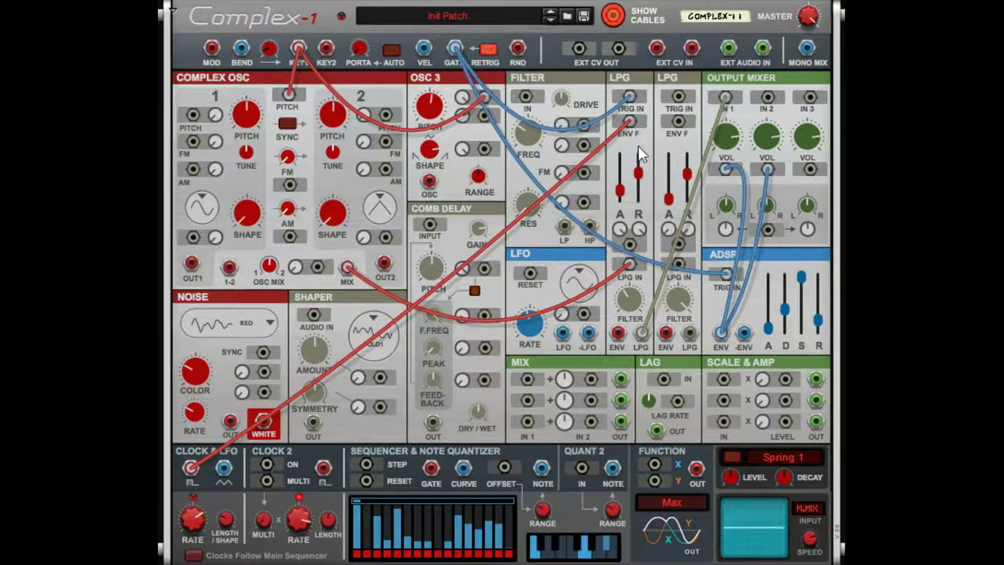
{"action": "left_click_drag", "start_coordinate": [641, 167], "coordinate": [625, 201]}
Step: Unplug and discard the clock cable from the first LPG's ENV F input
{"action": "left_click_drag", "start_coordinate": [628, 120], "coordinate": [637, 141]}
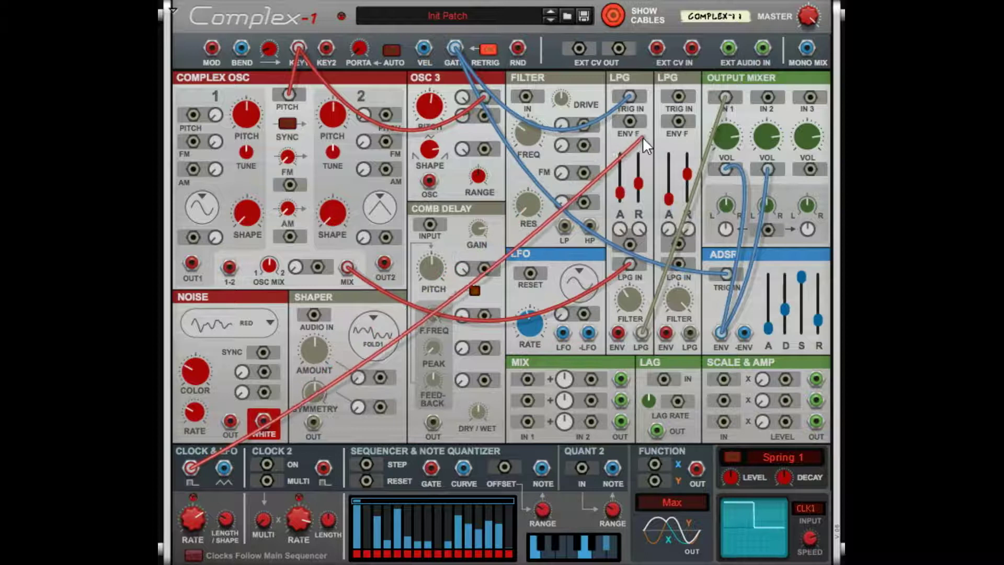
{"action": "left_click_drag", "start_coordinate": [643, 138], "coordinate": [650, 137]}
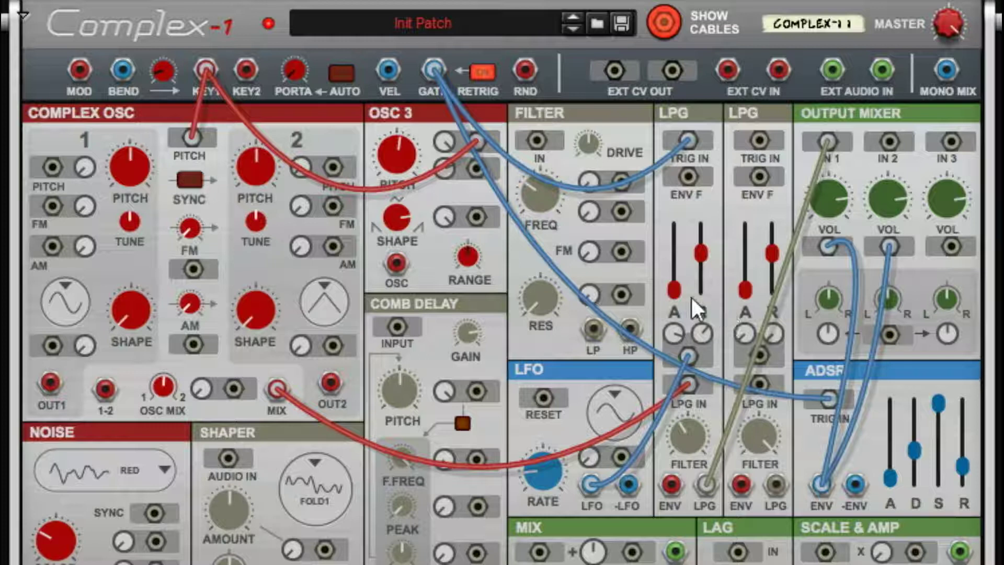
Step: Set the first LPG's attack to 7.5% and release to 73.6%, and re-patch the LFO into its modulation input
{"action": "left_click_drag", "start_coordinate": [679, 295], "coordinate": [712, 308]}
{"action": "mouse_move", "coordinate": [700, 261]}
{"action": "left_mouse_down"}
{"action": "mouse_move", "coordinate": [705, 298]}
{"action": "mouse_move", "coordinate": [709, 252]}
{"action": "left_mouse_up"}
{"action": "mouse_move", "coordinate": [688, 353]}
{"action": "left_mouse_down"}
{"action": "mouse_move", "coordinate": [713, 352]}
{"action": "mouse_move", "coordinate": [701, 349]}
{"action": "left_mouse_up"}
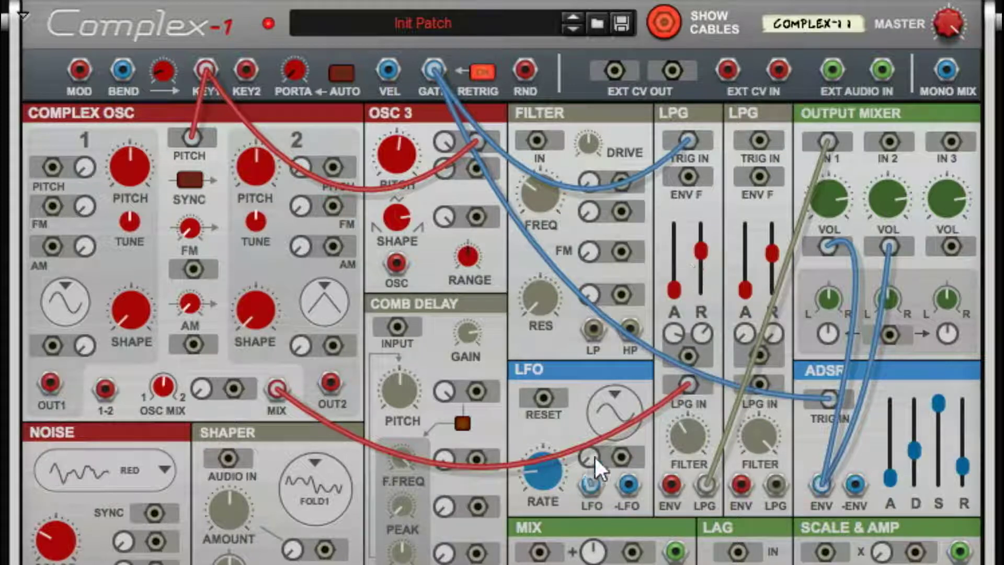
{"action": "left_click_drag", "start_coordinate": [590, 484], "coordinate": [687, 355]}
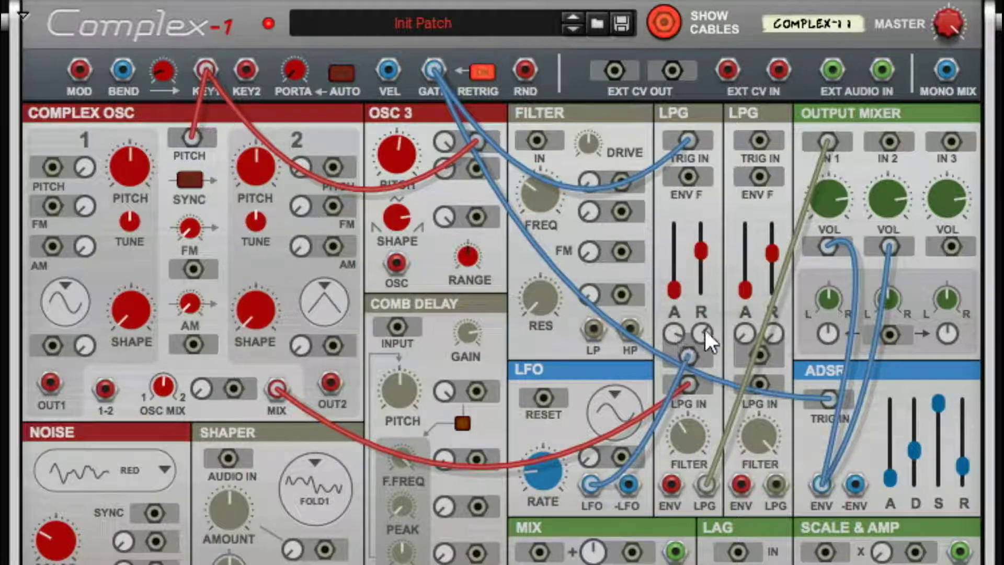
Step: Bring the first LPG's release down to 7.5% after briefly pushing it to maximum
{"action": "left_click_drag", "start_coordinate": [700, 255], "coordinate": [707, 293]}
{"action": "left_click_drag", "start_coordinate": [698, 287], "coordinate": [710, 212]}
{"action": "left_click_drag", "start_coordinate": [700, 235], "coordinate": [697, 290]}
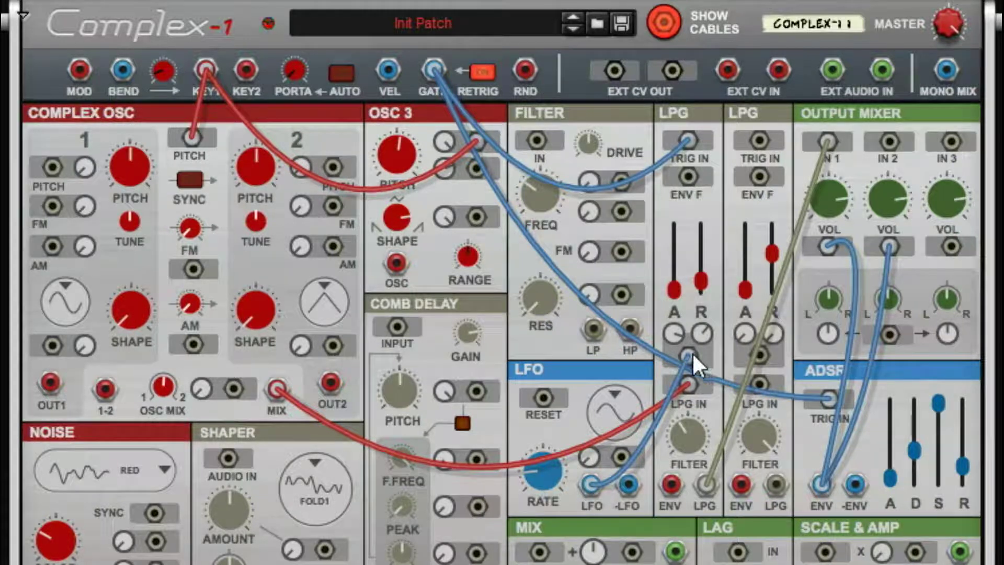
Step: Remove the LFO cable from the first LPG and pull a new cable from its envelope output
{"action": "left_click_drag", "start_coordinate": [692, 353], "coordinate": [706, 354]}
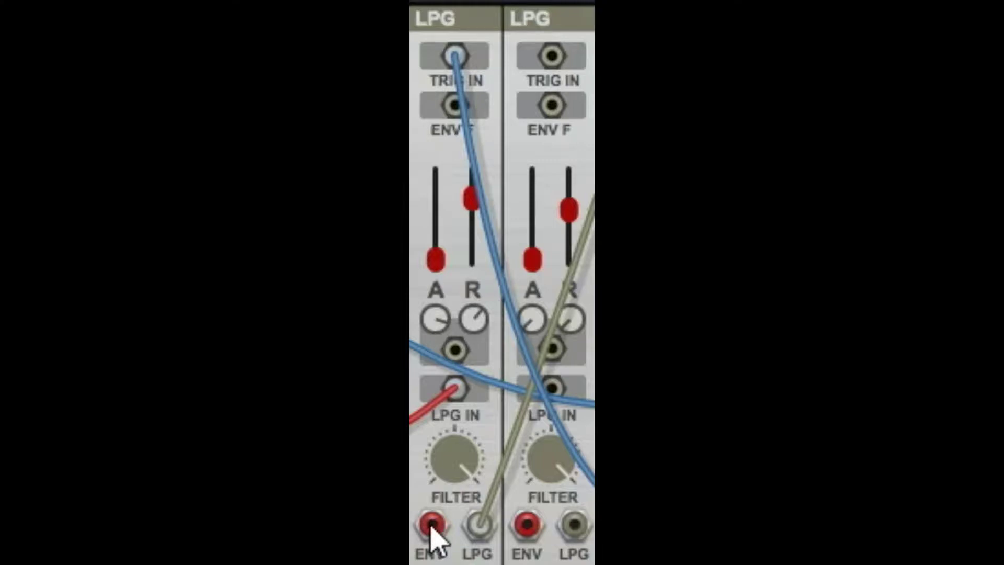
{"action": "left_click_drag", "start_coordinate": [431, 527], "coordinate": [363, 564]}
Step: Patch the LPG envelope cable and white noise into mixer channel 3, volume set to about -11.7 dB
{"action": "left_click_drag", "start_coordinate": [583, 358], "coordinate": [811, 170]}
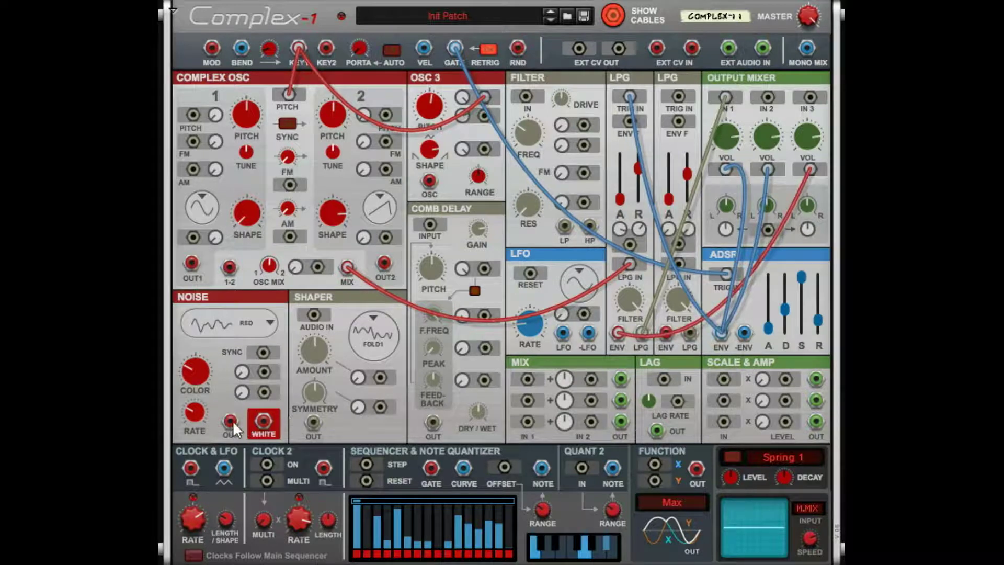
{"action": "left_click_drag", "start_coordinate": [230, 422], "coordinate": [810, 102]}
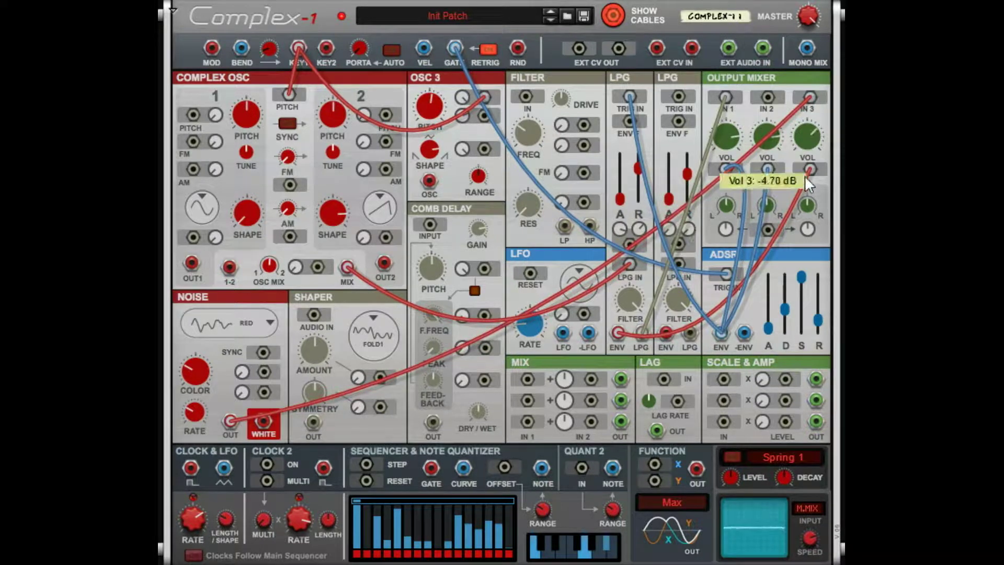
{"action": "left_click_drag", "start_coordinate": [809, 204], "coordinate": [807, 212]}
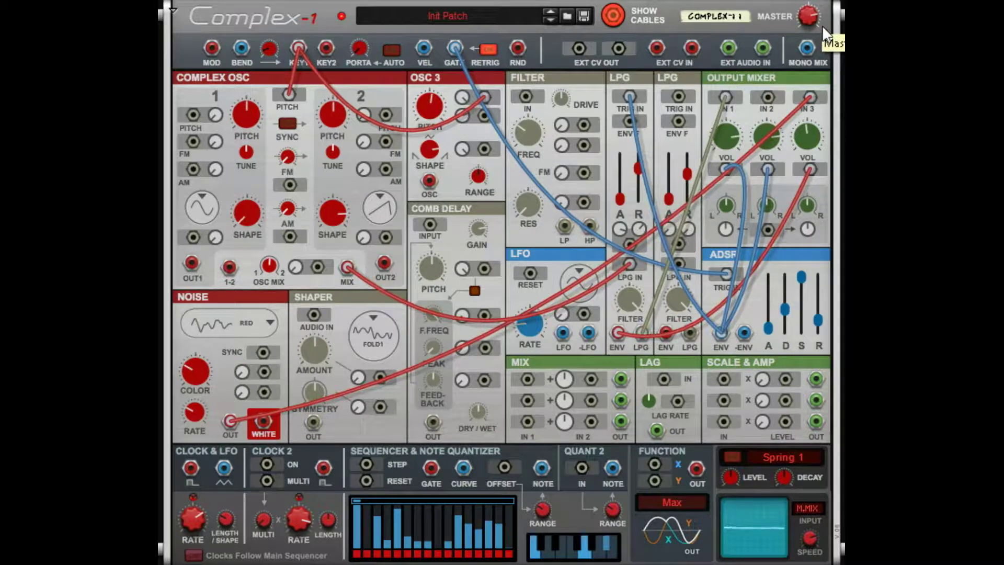
{"action": "left_click_drag", "start_coordinate": [810, 124], "coordinate": [820, 105]}
{"action": "left_click_drag", "start_coordinate": [258, 418], "coordinate": [263, 420]}
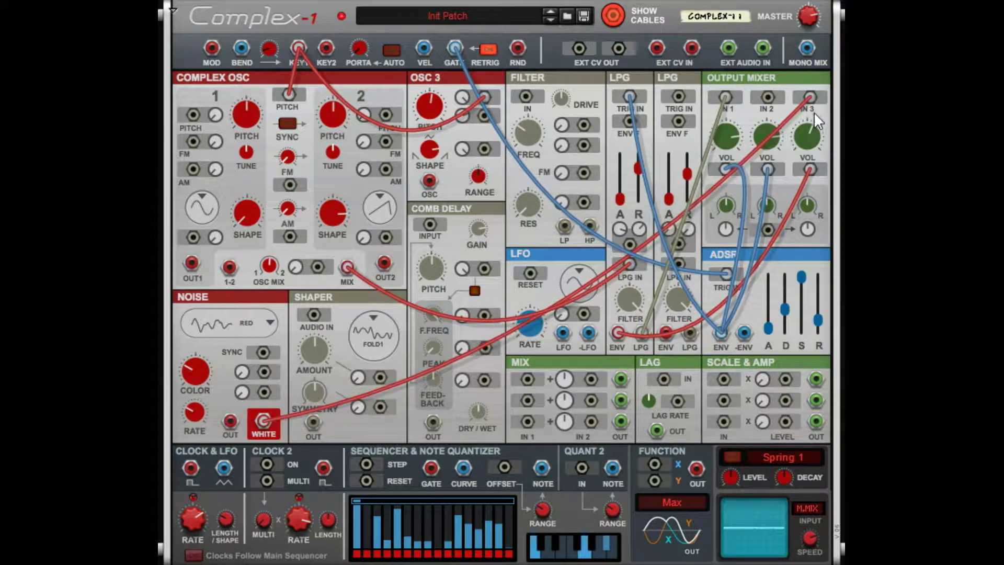
{"action": "left_click_drag", "start_coordinate": [800, 142], "coordinate": [808, 158]}
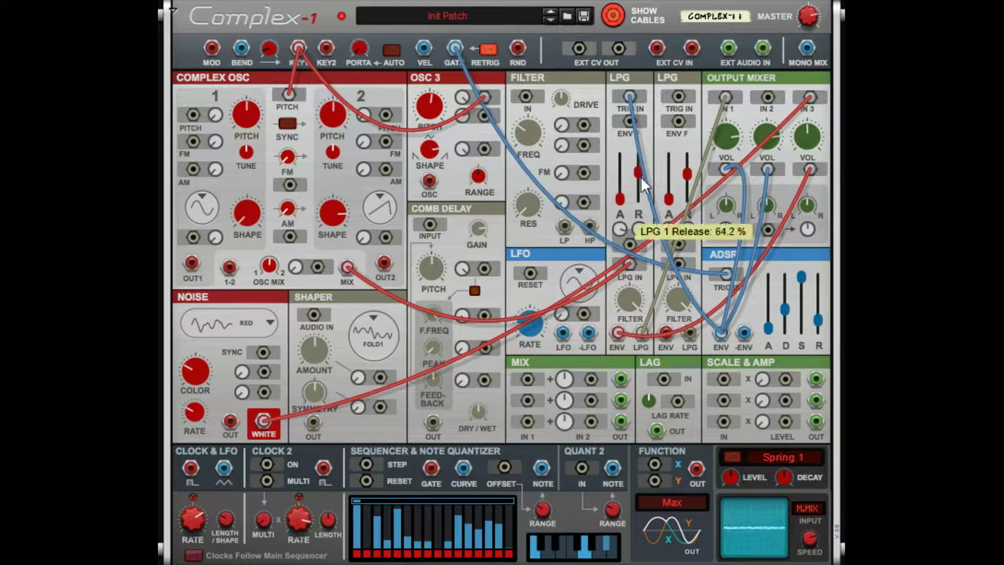
Step: Adjust the first LPG's release, send the oscillator mix to mixer input 1, and gate-trigger the LPG
{"action": "left_click_drag", "start_coordinate": [641, 177], "coordinate": [646, 192]}
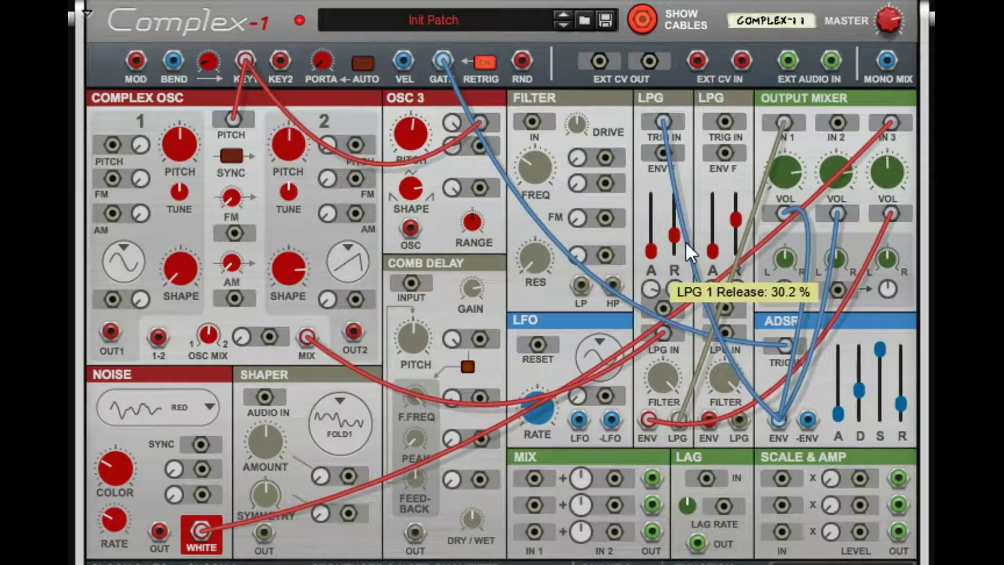
{"action": "left_click_drag", "start_coordinate": [685, 242], "coordinate": [698, 196]}
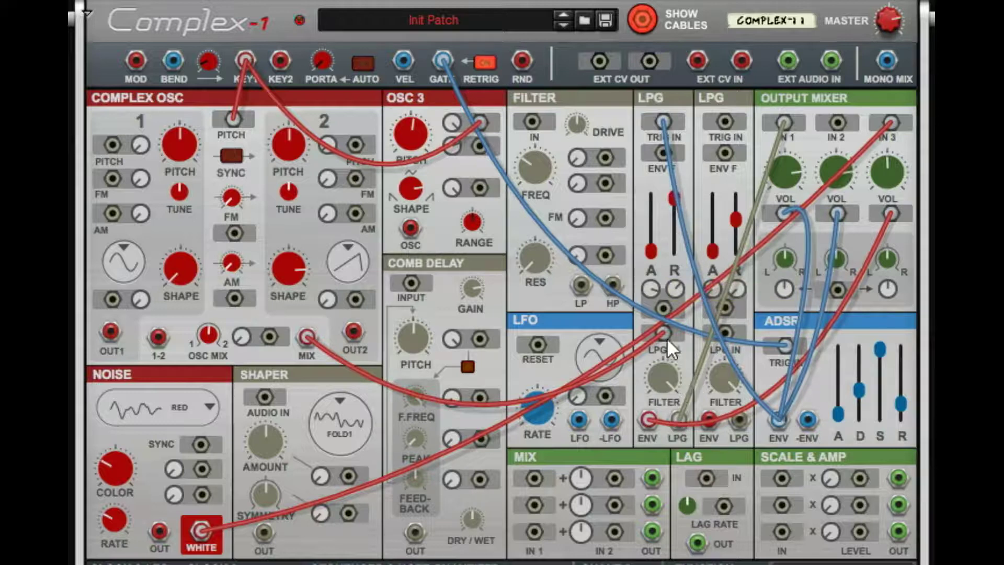
{"action": "left_click_drag", "start_coordinate": [664, 332], "coordinate": [783, 124]}
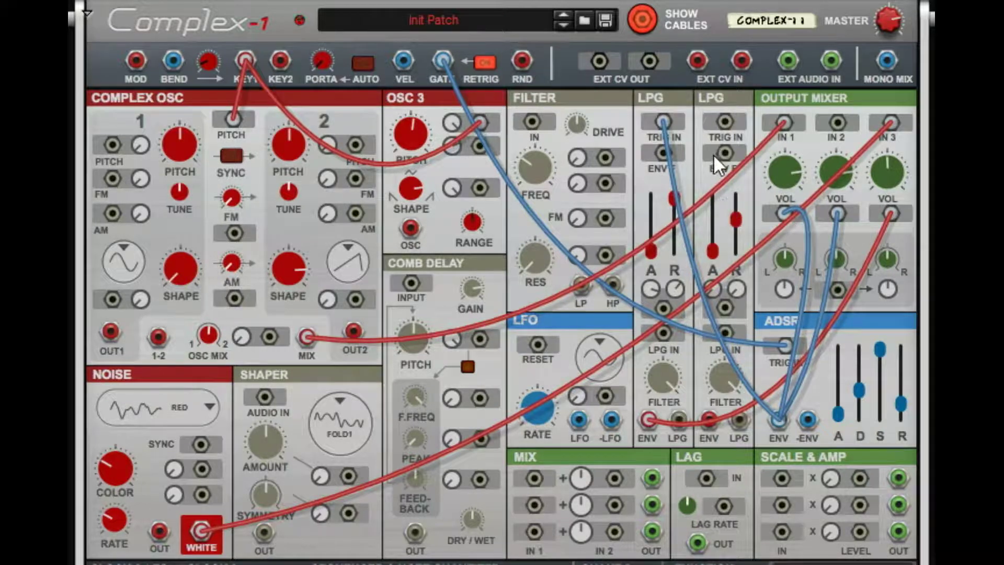
{"action": "left_click_drag", "start_coordinate": [452, 58], "coordinate": [664, 122]}
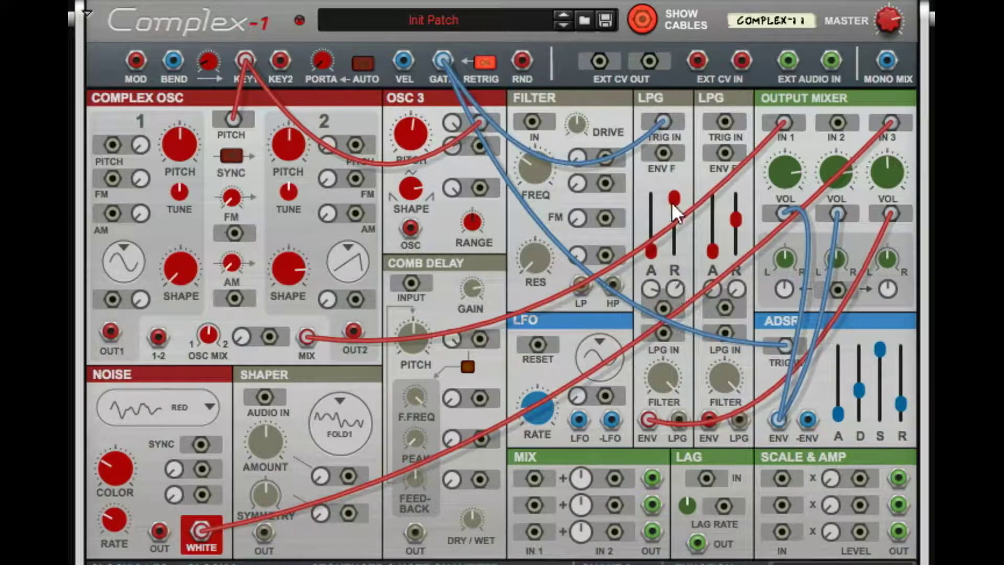
Step: Set the first LPG's attack to about 53.5% and release to about 60.4%
{"action": "left_click_drag", "start_coordinate": [671, 202], "coordinate": [676, 234]}
{"action": "left_click_drag", "start_coordinate": [648, 245], "coordinate": [652, 198]}
{"action": "mouse_move", "coordinate": [676, 231]}
{"action": "left_mouse_down"}
{"action": "mouse_move", "coordinate": [677, 260]}
{"action": "mouse_move", "coordinate": [679, 216]}
{"action": "mouse_move", "coordinate": [681, 246]}
{"action": "left_mouse_up"}
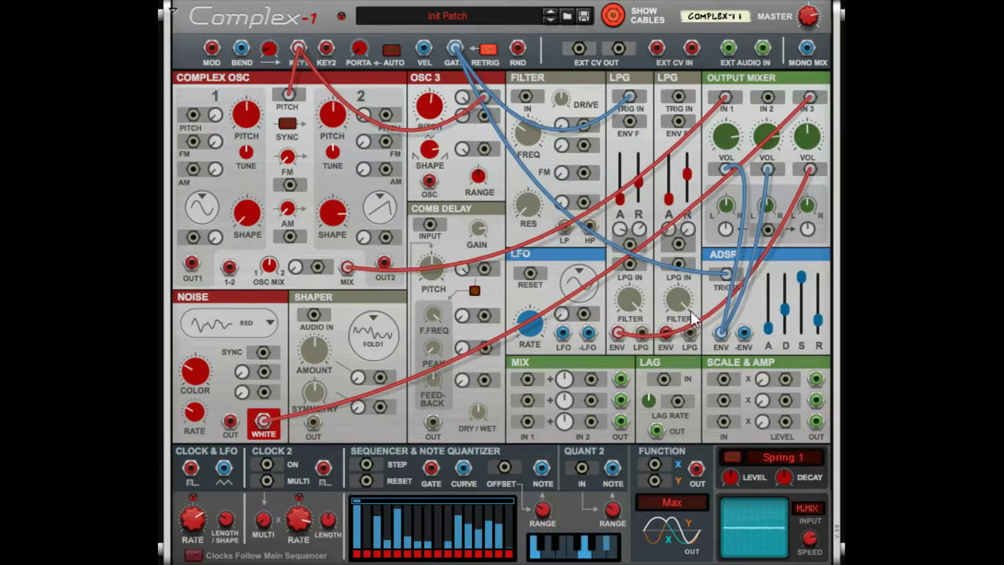
Step: Remove the noise cables and route the oscillator mix through the filter's LP output to mixer input 1, with the LPG envelope on filter FM
{"action": "left_click_drag", "start_coordinate": [820, 174], "coordinate": [833, 189]}
{"action": "left_click_drag", "start_coordinate": [811, 95], "coordinate": [822, 109]}
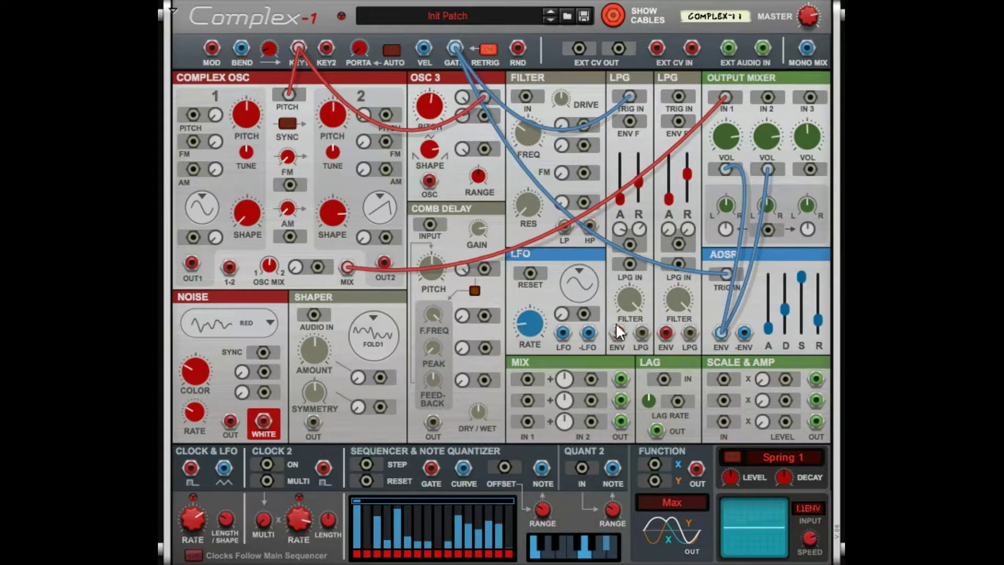
{"action": "left_click_drag", "start_coordinate": [616, 322], "coordinate": [585, 126]}
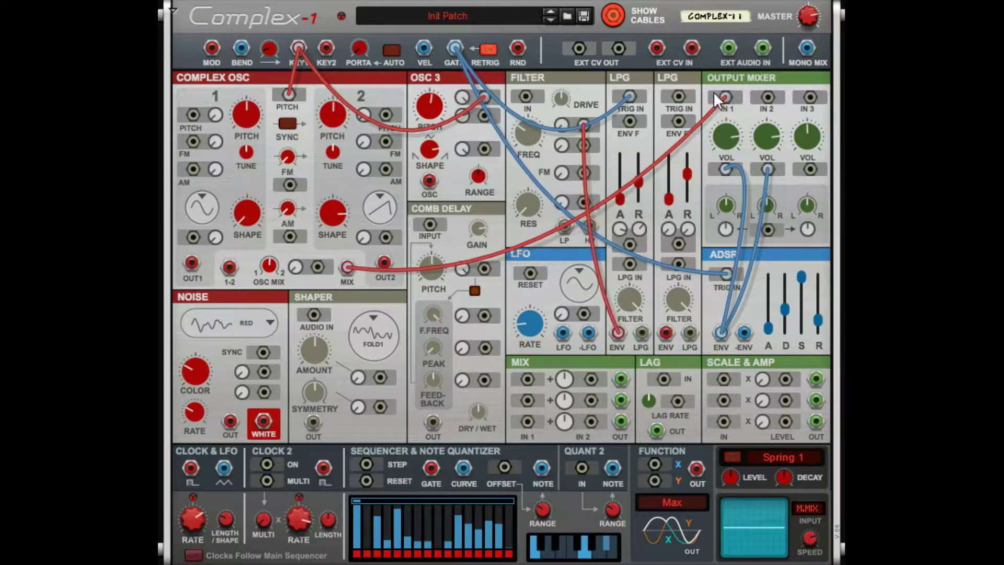
{"action": "left_click_drag", "start_coordinate": [714, 92], "coordinate": [527, 103]}
{"action": "left_click_drag", "start_coordinate": [564, 225], "coordinate": [725, 98]}
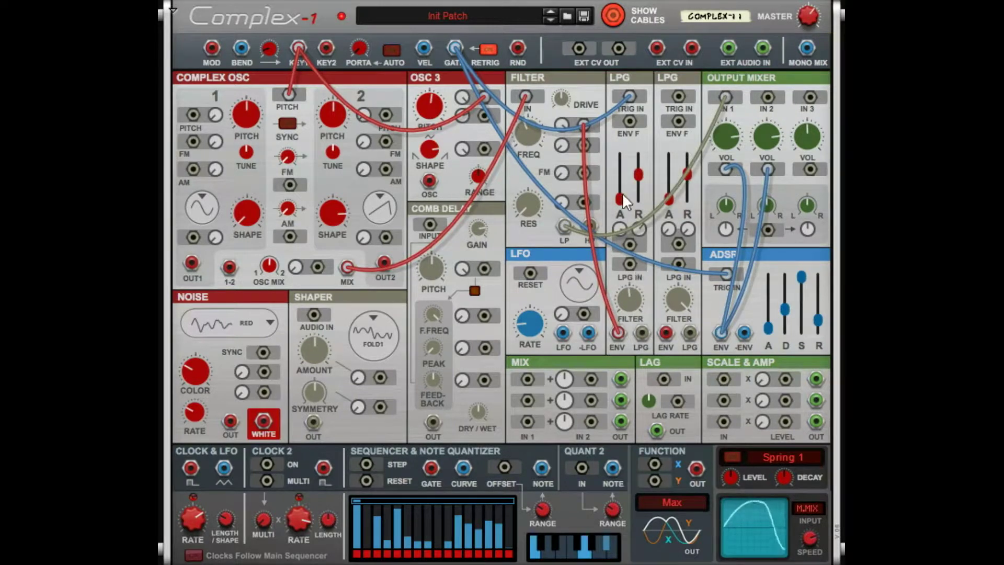
Step: Shorten the first LPG's release to 28.3% and change oscillator 2's waveform shape
{"action": "left_click_drag", "start_coordinate": [639, 174], "coordinate": [647, 192]}
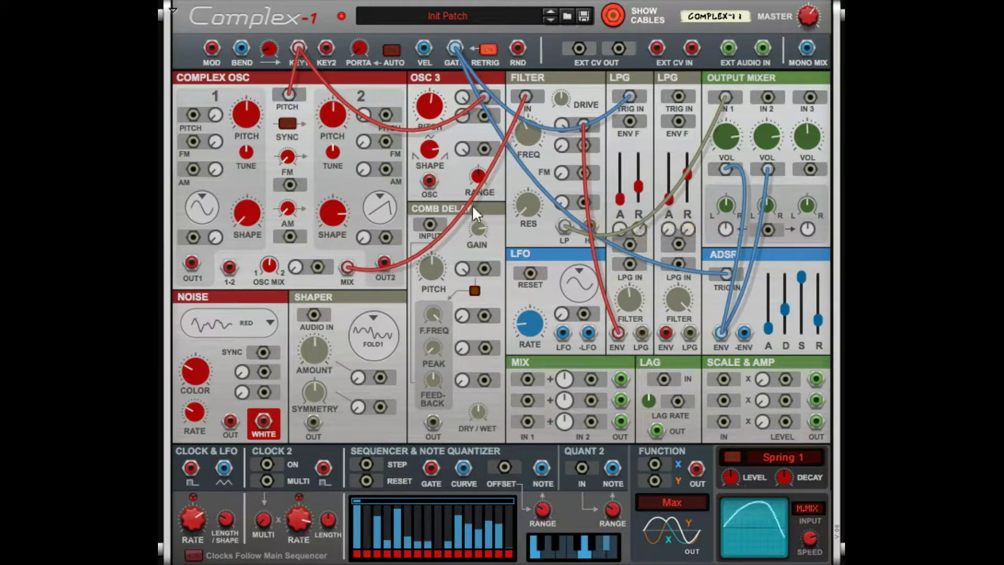
{"action": "left_click_drag", "start_coordinate": [345, 219], "coordinate": [342, 252]}
{"action": "left_click", "coordinate": [383, 207]}
Step: Switch oscillator 2 to the Pulsewidth waveform and adjust the first LPG's attack time
{"action": "left_click", "coordinate": [403, 256]}
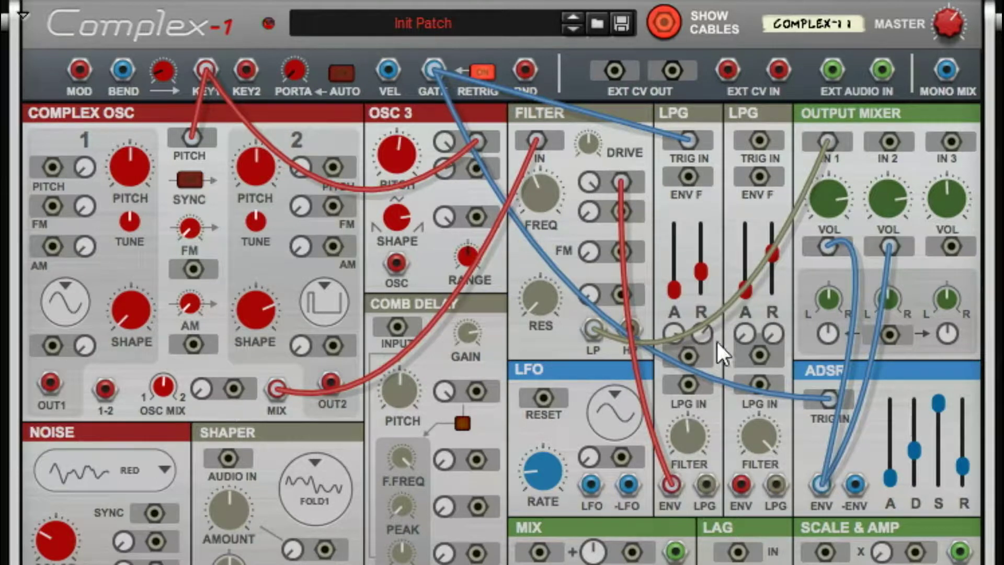
{"action": "left_click_drag", "start_coordinate": [678, 291], "coordinate": [704, 268]}
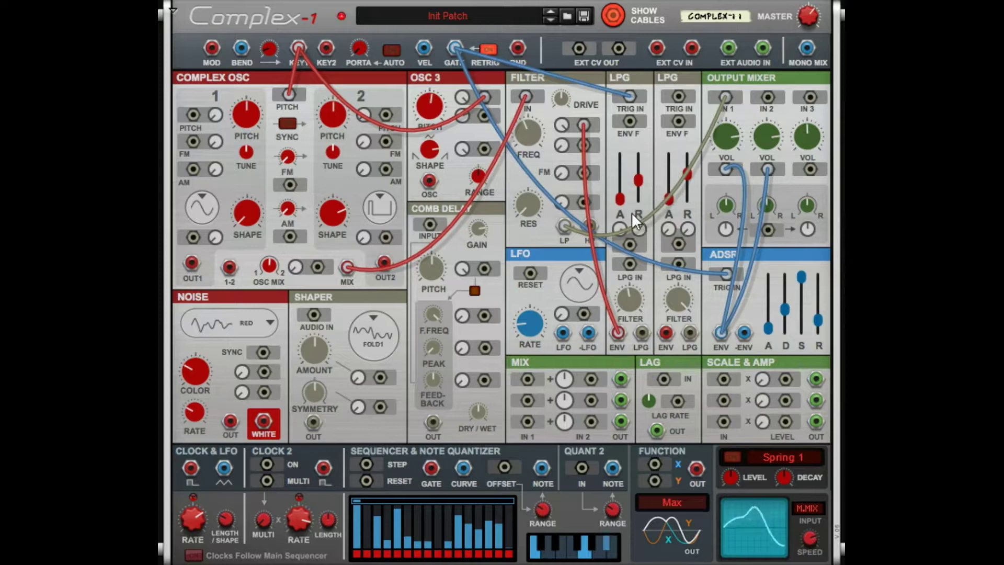
Step: Increase LPG 1's Attack slider and set its Release fader to roughly 58.5%
{"action": "mouse_move", "coordinate": [617, 195]}
{"action": "left_click_drag", "start_coordinate": [617, 194], "coordinate": [627, 171]}
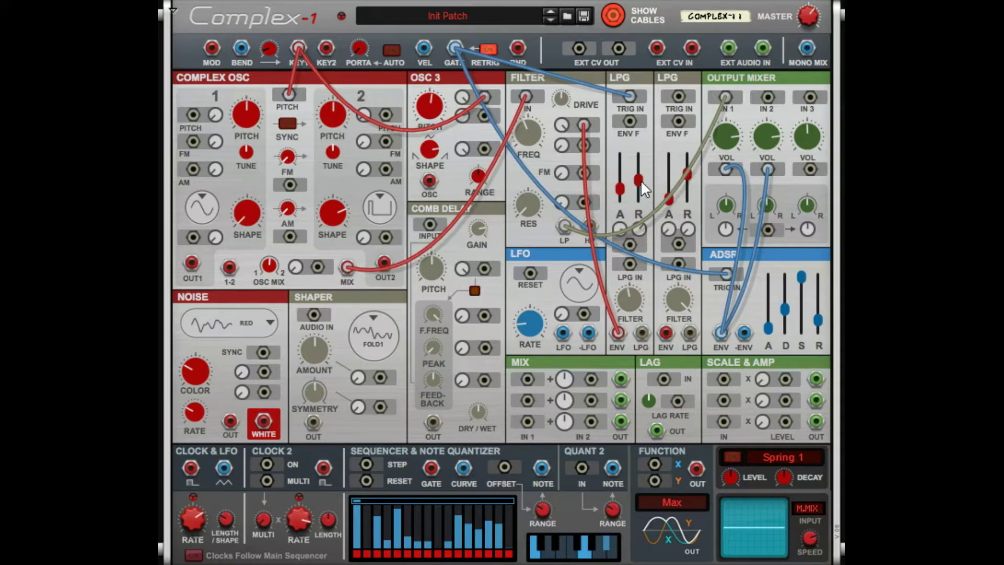
{"action": "mouse_move", "coordinate": [638, 177]}
{"action": "left_mouse_down"}
{"action": "mouse_move", "coordinate": [641, 163]}
{"action": "mouse_move", "coordinate": [635, 202]}
{"action": "mouse_move", "coordinate": [641, 168]}
{"action": "left_mouse_up"}
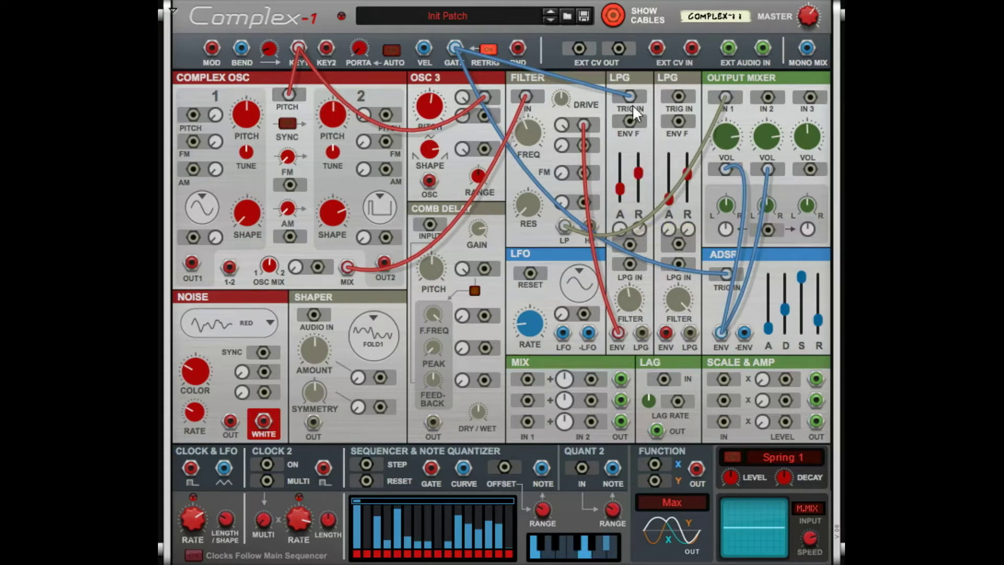